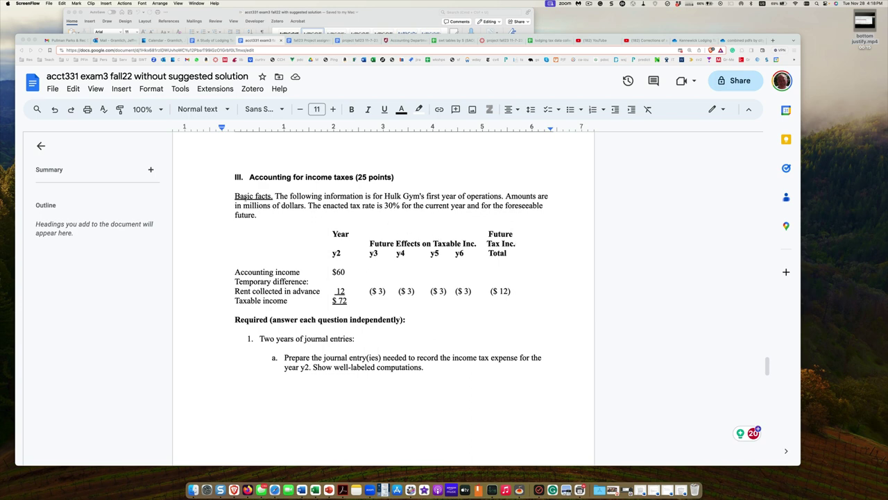
Step: Start an unindented answer line below question 1a and date the journal entry 12/31/y2
scroll(246, 194, "down", 1)
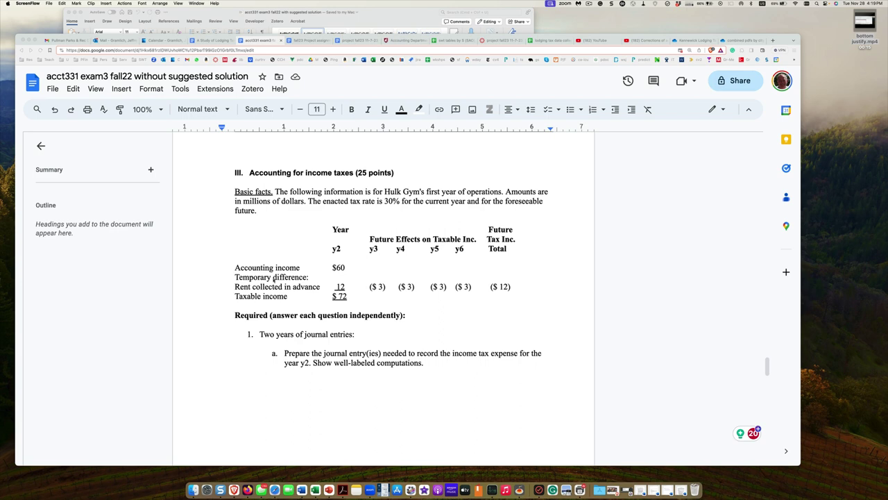
scroll(274, 279, "down", 1)
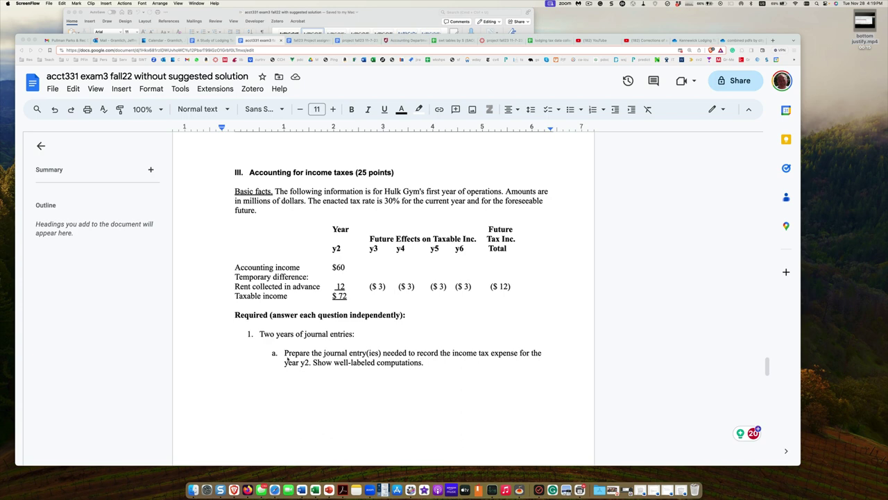
scroll(278, 356, "down", 2)
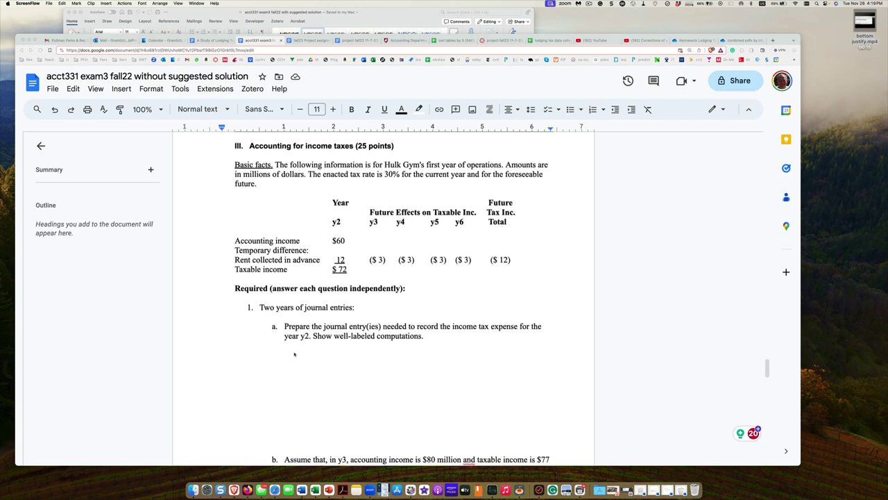
left_click(294, 354)
left_click(294, 352)
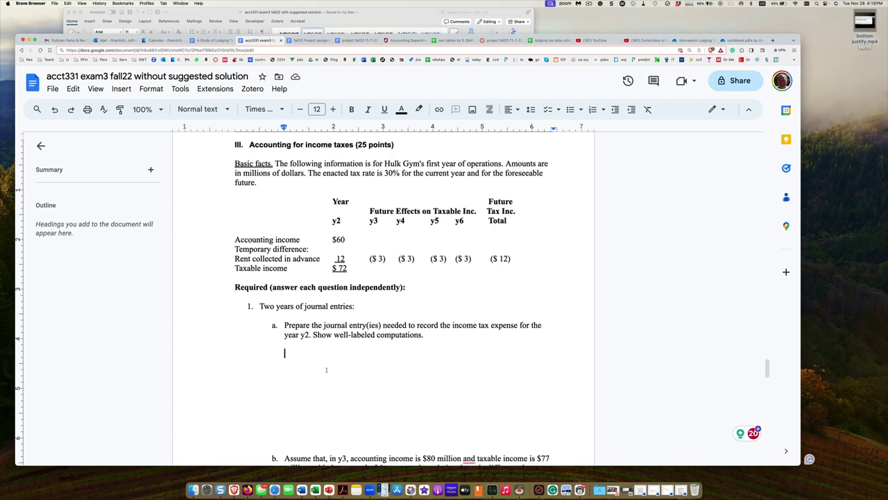
key("BackSpace")
key("Return")
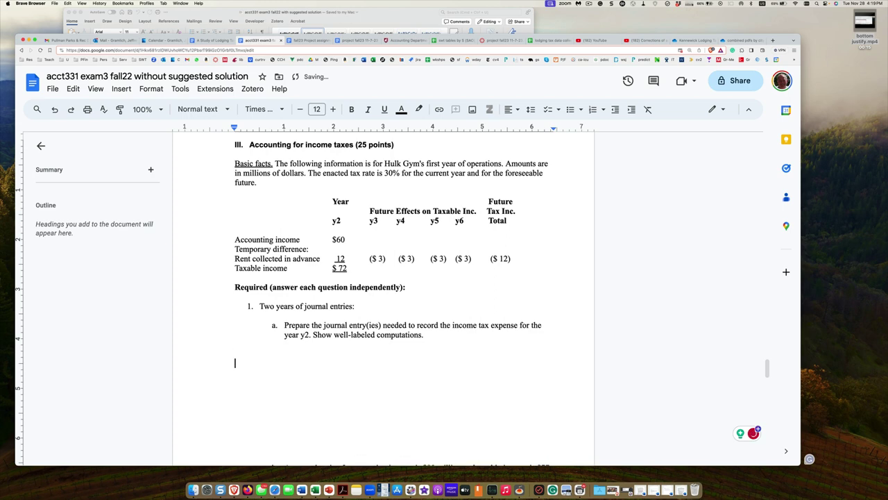
type("Dr")
key("BackSpace")
key("BackSpace")
type("12/31/y2")
key("Tab")
Step: Add an indented credit line "Income tax payable (72 * 30%)" for 21.6 two lines below the 12/31/y2 date
key("Return")
key("Return")
key("Tab")
key("Tab")
type("Income tax ")
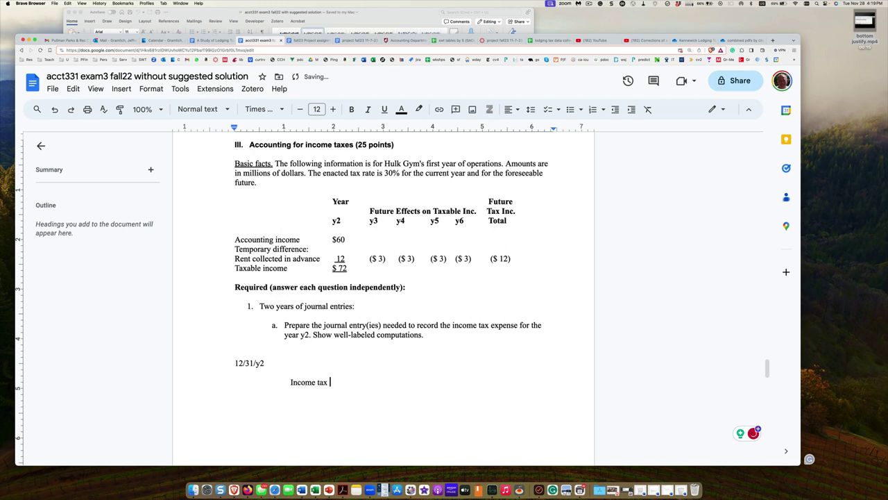
type("payable")
key("Tab")
key("BackSpace")
type("(72 * 30%)")
key("Tab")
key("Tab")
key("Tab")
key("Tab")
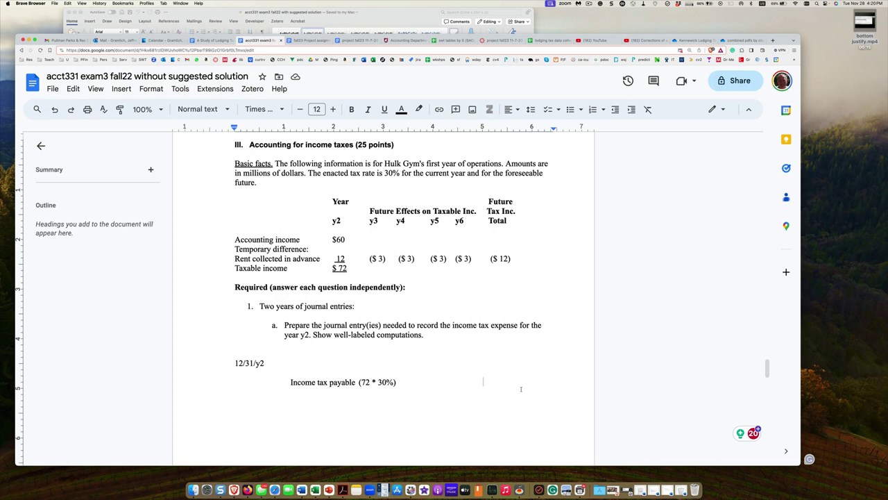
type("21.6")
Step: Enter the debit "Deferred tax asset (12 * 30%)" for 3.6 on the 12/31/y2 date line
left_click(235, 372)
type("Deferred tax ass")
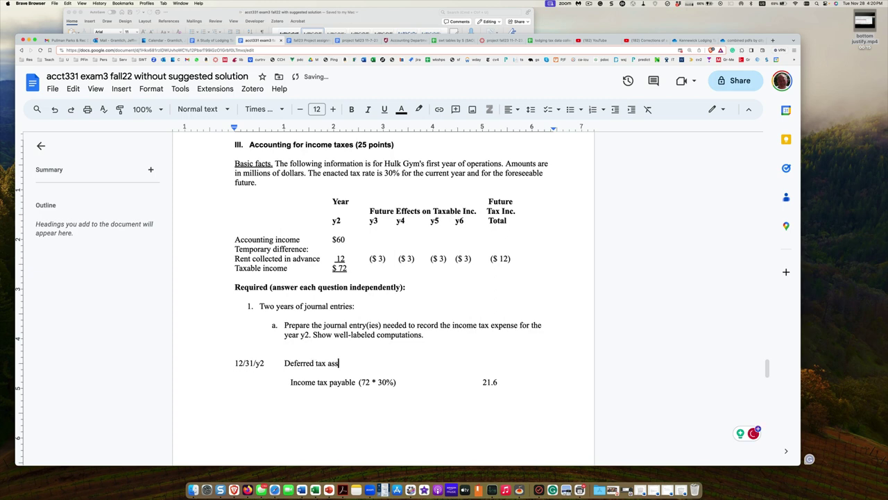
type("et (12 * 30%)")
key("Tab")
key("Tab")
type("3.6")
Step: Add the debit "Income tax expense" for 18 on the empty line between the deferred tax asset and income tax payable
left_click(234, 373)
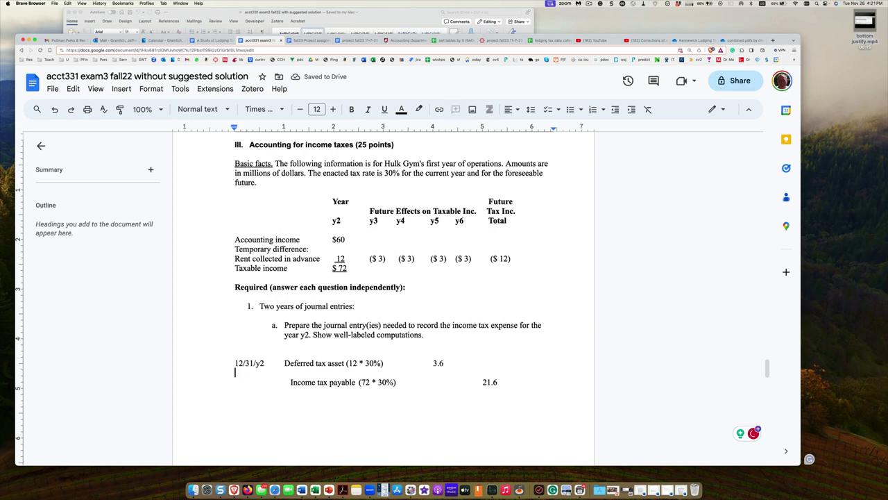
key("Tab")
type("Income tax e")
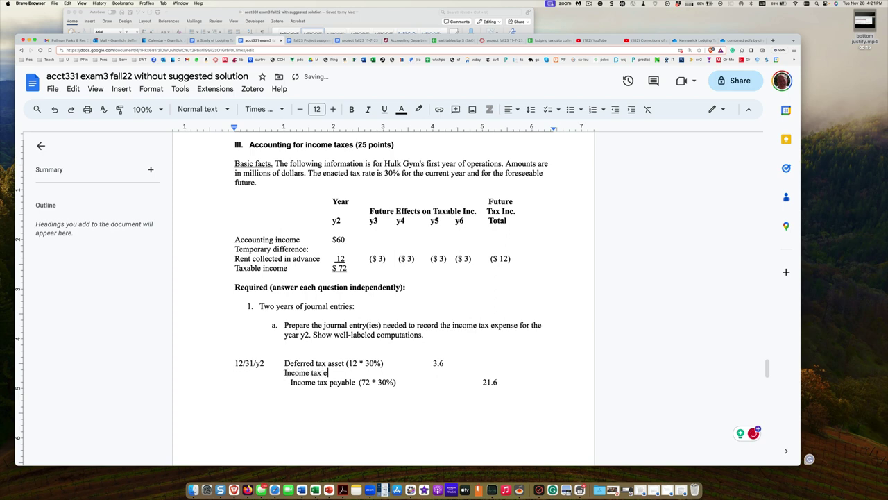
type("xpense")
key("Tab")
key("Tab")
key("Tab")
key("Tab")
type("18")
Step: Italicize all three lines of the 12/31/y2 journal entry
scroll(356, 242, "down", 3)
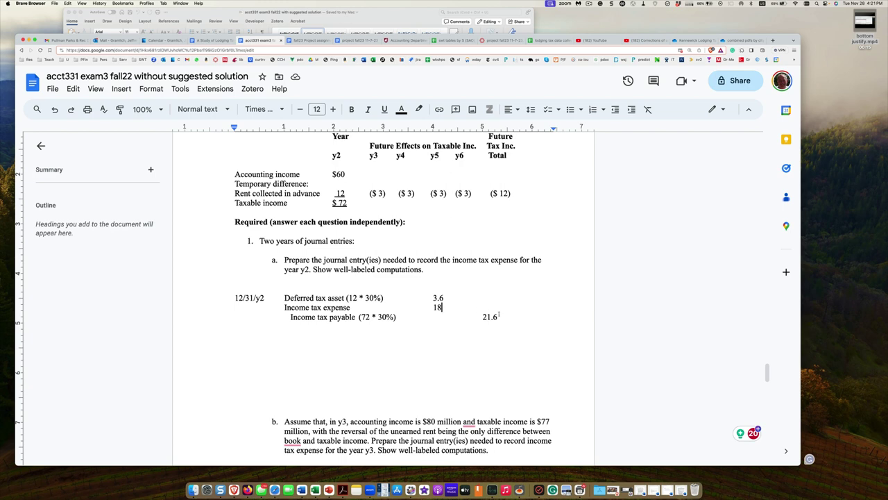
left_click_drag(499, 316, 235, 298)
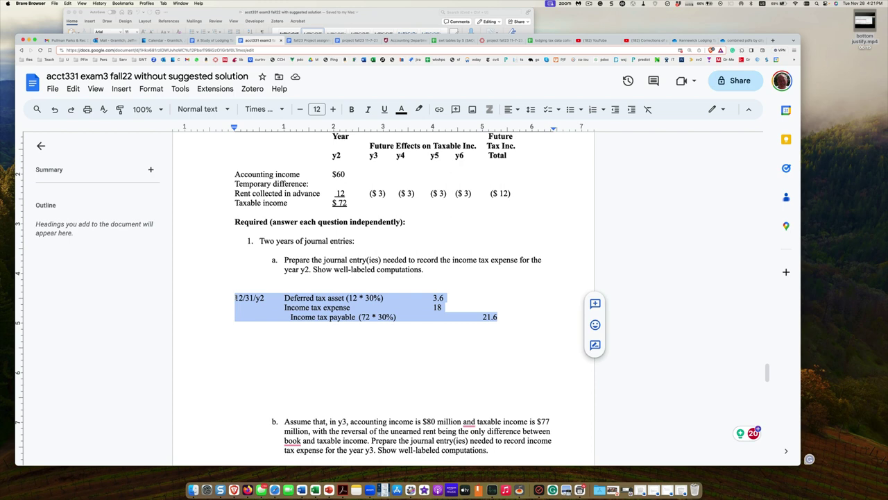
key("super+i")
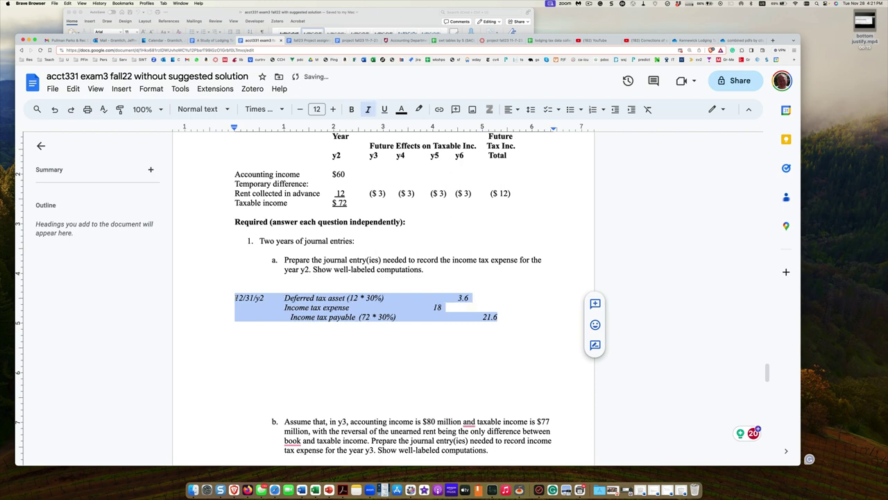
left_click(388, 368)
scroll(388, 368, "down", 2)
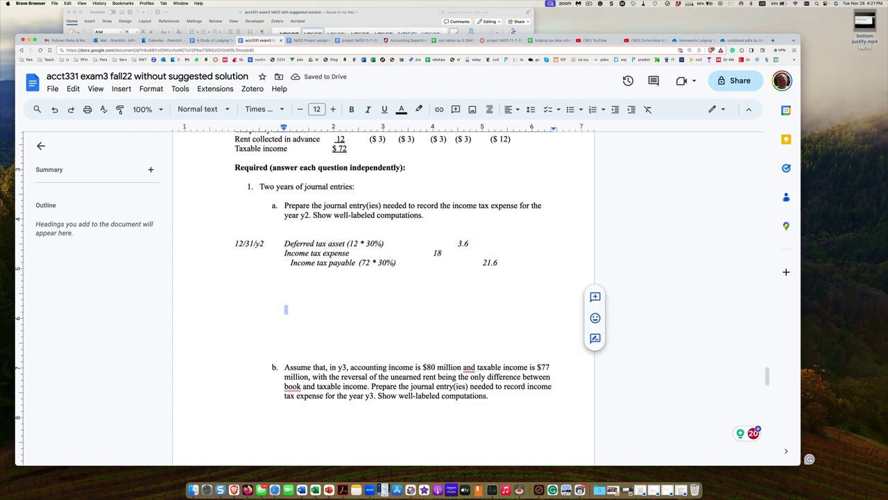
key("Delete")
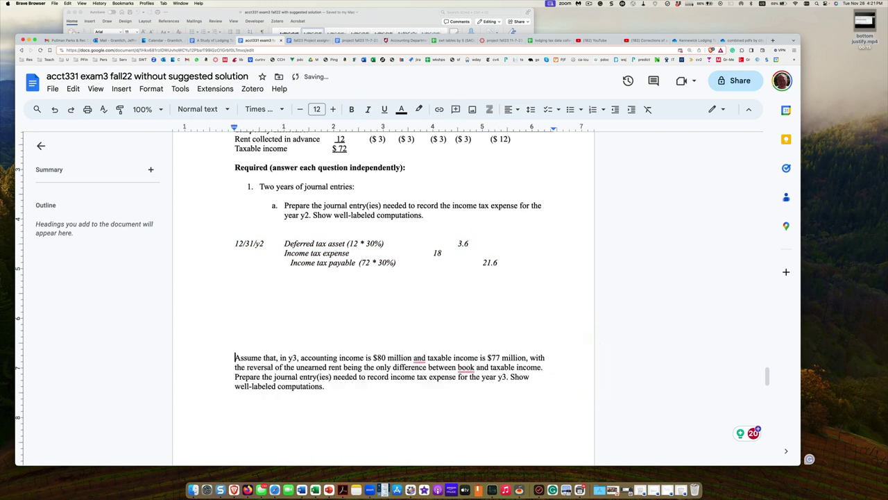
key("BackSpace")
key("super+z")
key("super+z")
key("super+z")
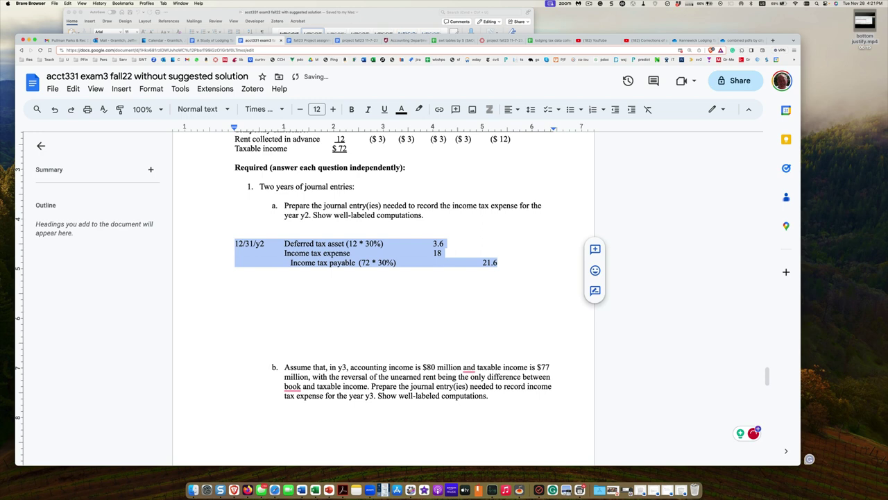
left_click(285, 271)
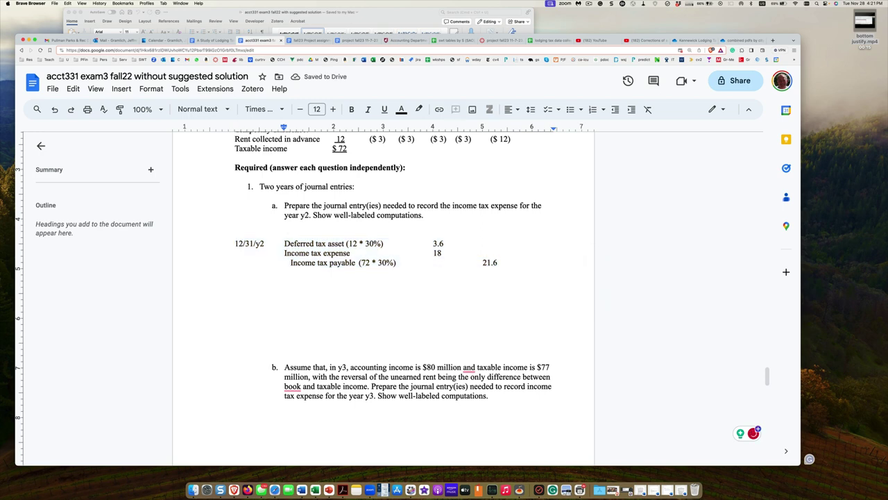
key("super+shift+z")
Step: Remove three of the blank lines between the 12/31/y2 journal entry and question b
key("Down")
key("Down")
key("Down")
key("Down")
key("Down")
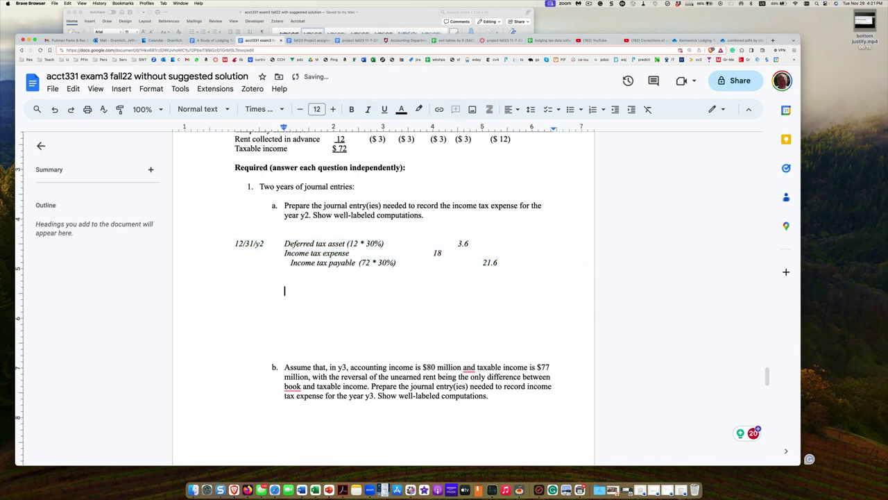
key("BackSpace")
key("BackSpace")
key("BackSpace")
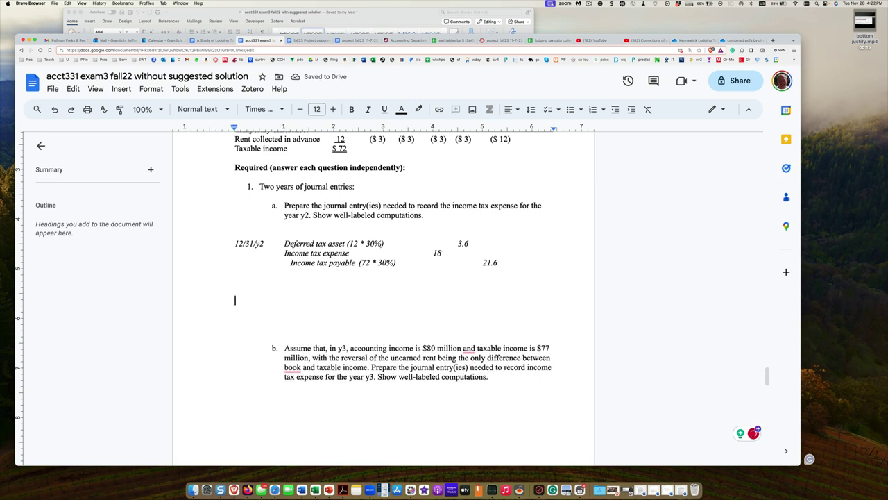
key("Down")
key("BackSpace")
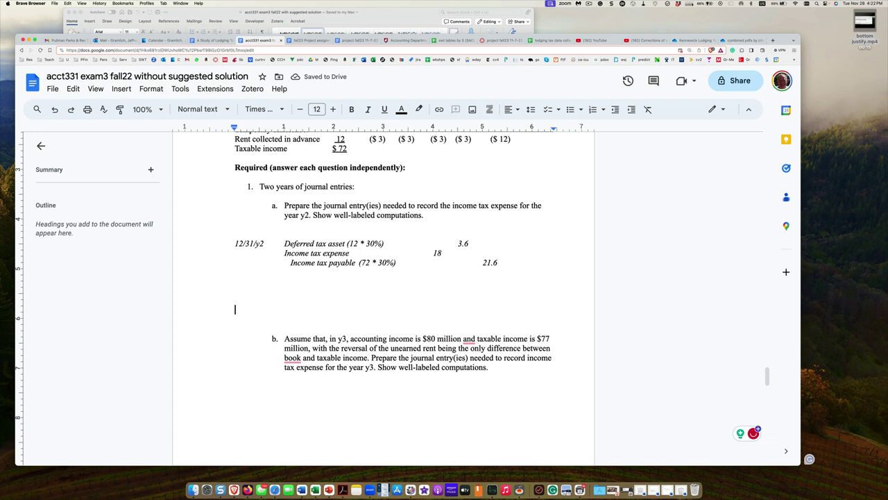
Step: Start an unindented italic answer line below question b and date it 12/31/y3
scroll(344, 234, "up", 2)
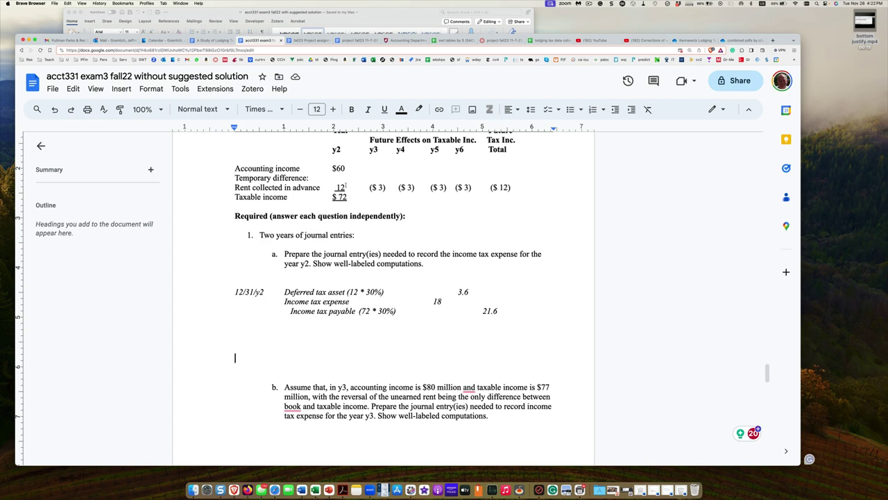
scroll(398, 222, "down", 1)
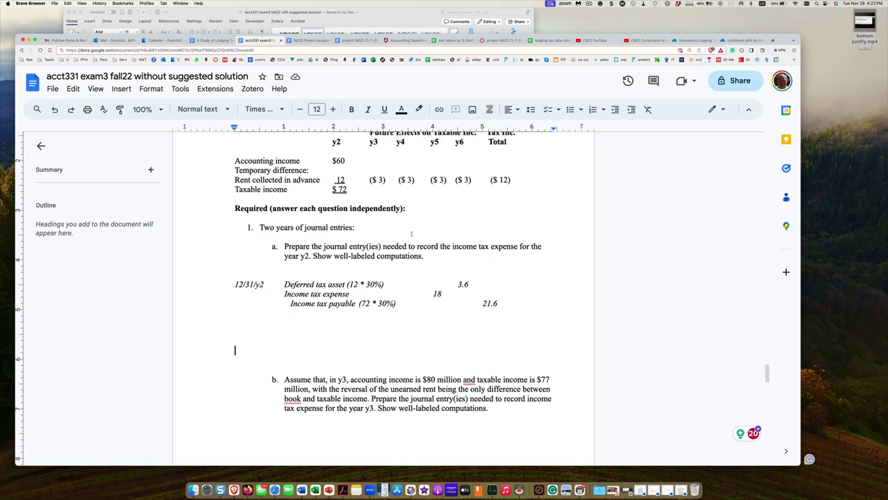
left_click(246, 412)
key("BackSpace")
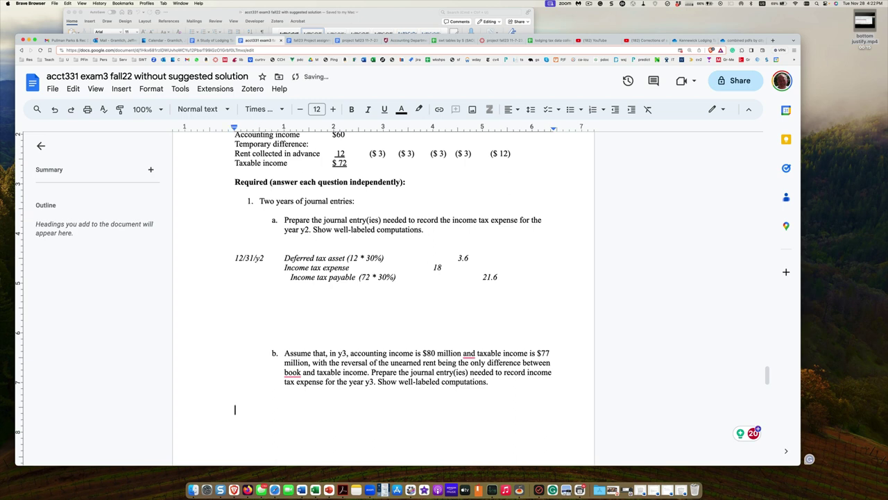
key("super+i")
type("12/31/y")
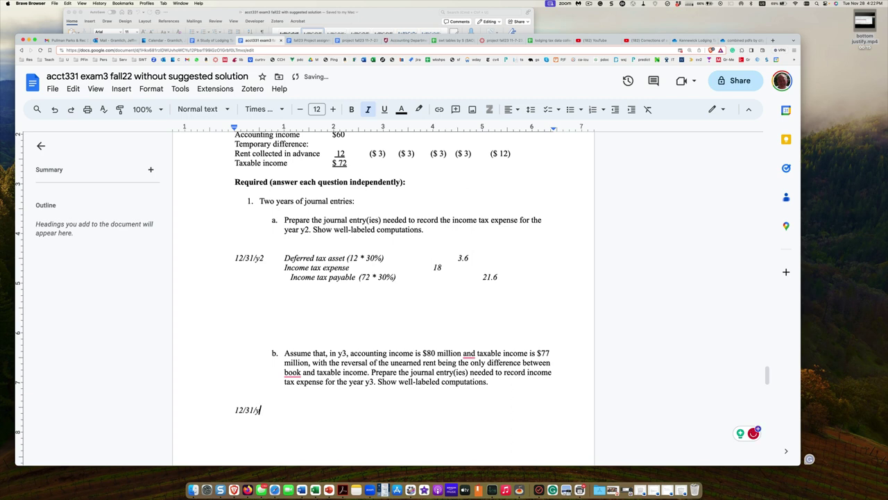
type("3")
key("Tab")
Step: Add an indented credit line "Income tax payable (77 * .3)" for 23.1 two lines below the 12/31/y3 date
key("Return")
key("Tab")
key("Tab")
key("Tab")
type("Income tax payable (")
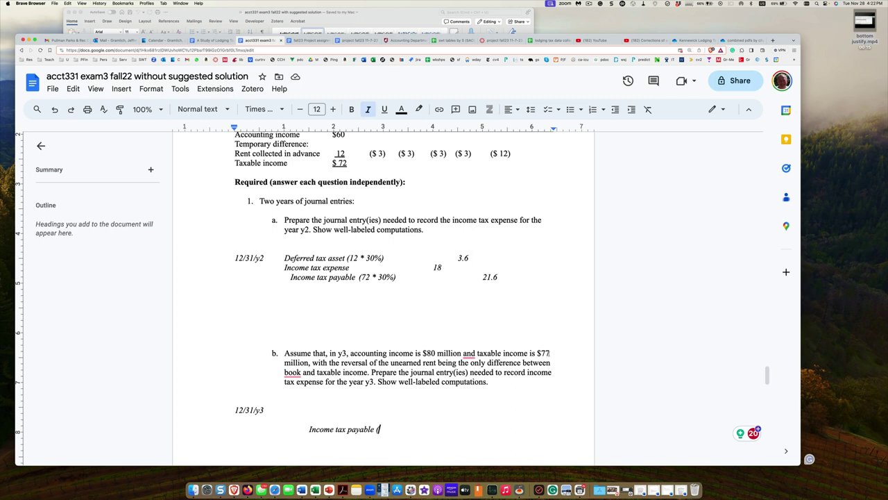
type("77 * .3)")
key("Tab")
key("Tab")
key("Tab")
type("23.1")
Step: Align the income tax expense amount of 18 in the y2 entry with the 3.6 above it
key("Up")
key("Up")
left_click(433, 267)
key("Tab")
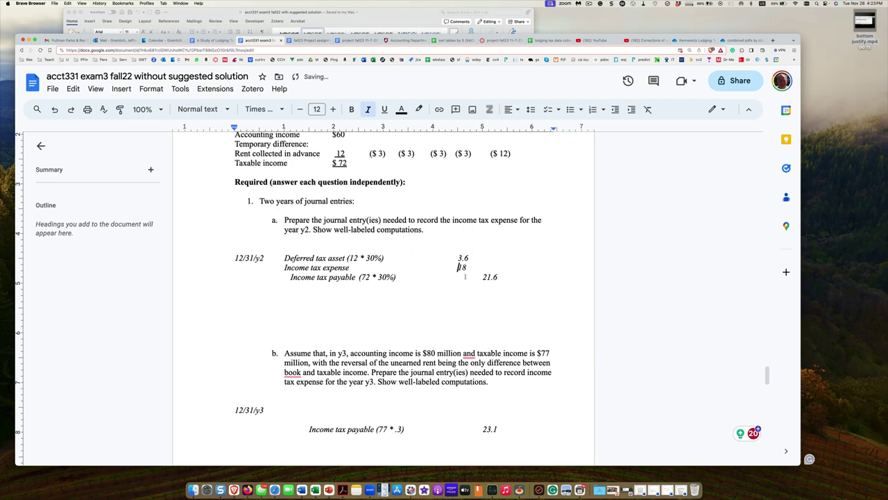
Step: Add the indented credit "Deferred tax asset (3 *.3)" for .9 directly above income tax payable in the y3 entry
left_click(360, 411)
key("Down")
key("Tab")
key("Tab")
key("Tab")
type("Deferred tax asset (3 *")
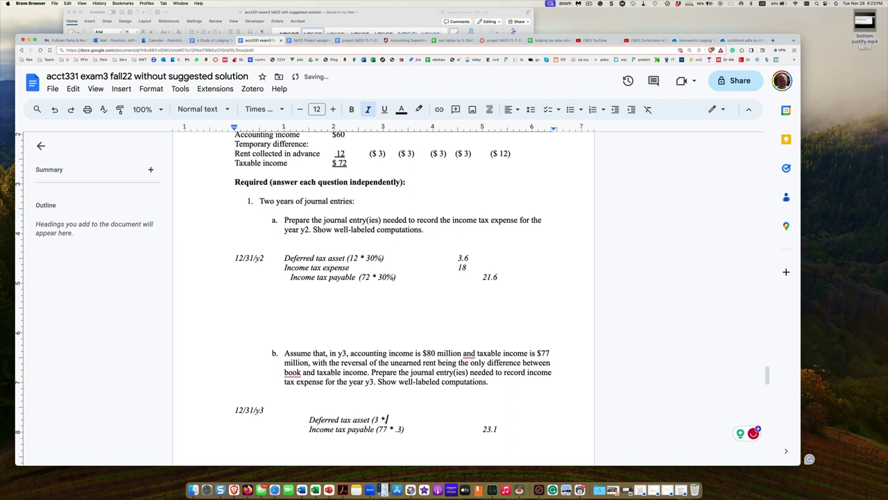
type(" .3)")
key("Tab")
key("Tab")
key("Tab")
key("Tab")
type(".9")
key("Left")
key("BackSpace")
type(".")
Step: Enter the debit "Income tax expense" for 24.0 on the 12/31/y3 date line
key("Up")
type("Income tax expenses")
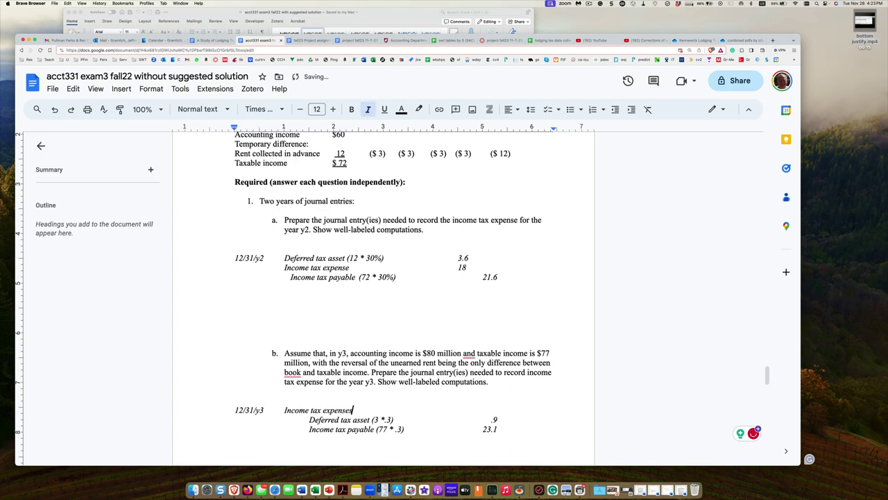
key("BackSpace")
key("Tab")
key("Tab")
key("Tab")
key("Tab")
key("Tab")
type("24.0")
Step: Copy the three-line 12/31/y2 journal entry from question 1a into the space below question 2
scroll(355, 411, "down", 10)
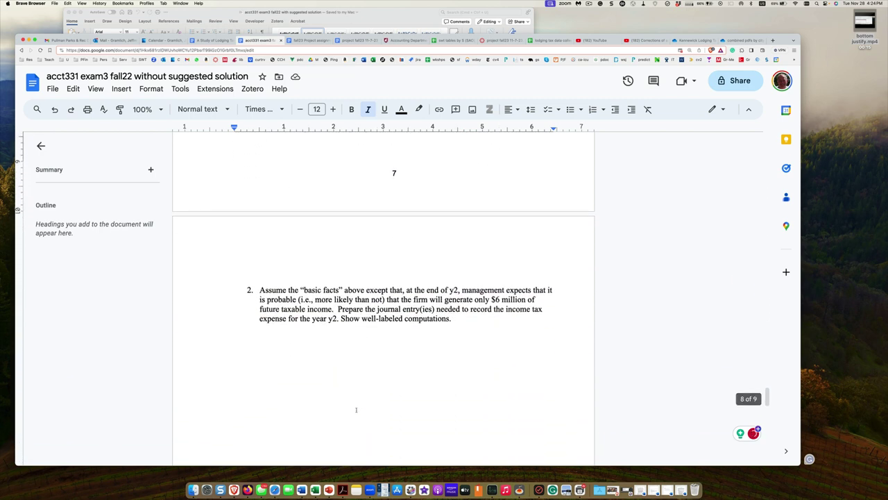
scroll(352, 406, "up", 4)
scroll(351, 405, "up", 1)
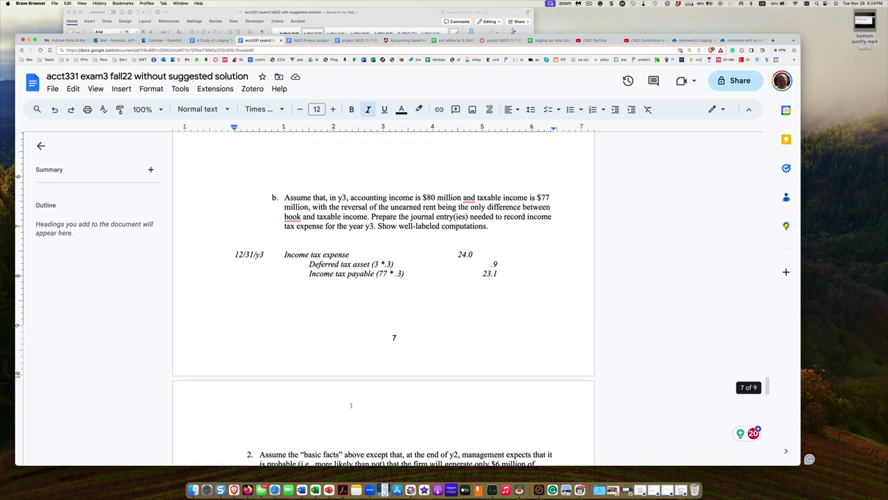
scroll(351, 406, "down", 4)
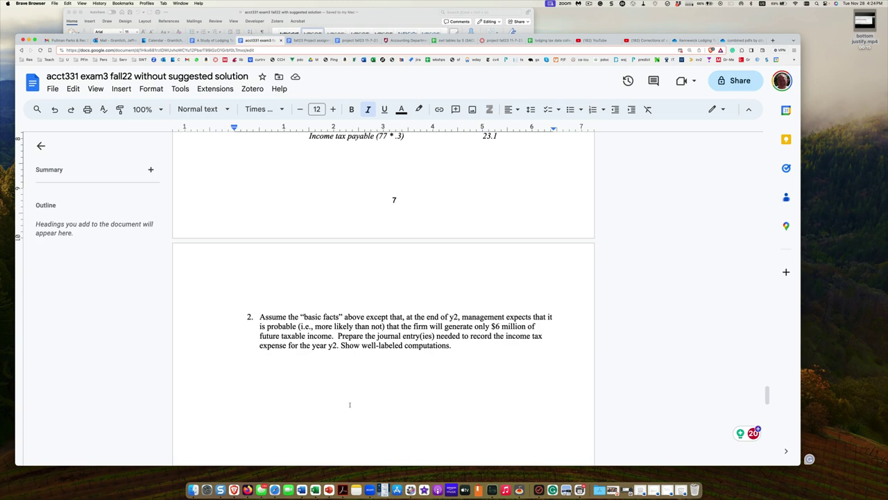
scroll(349, 405, "up", 10)
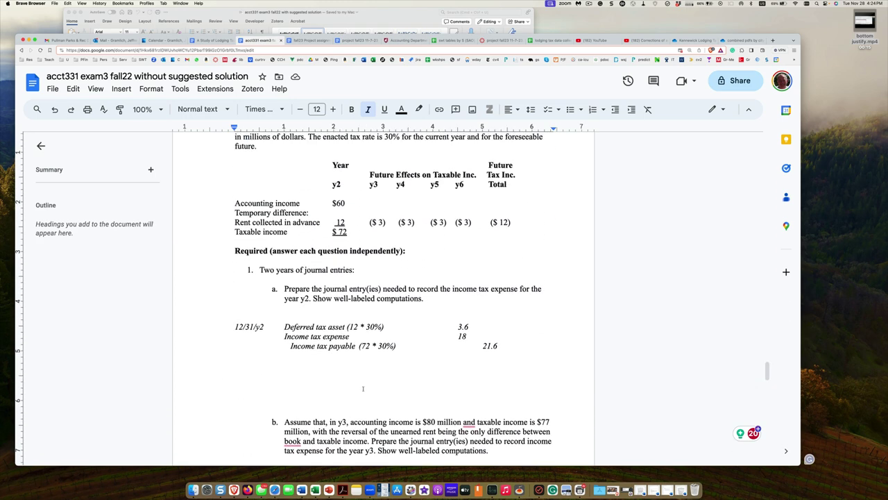
scroll(362, 388, "up", 1)
left_click_drag(498, 348, 208, 328)
key("super+c")
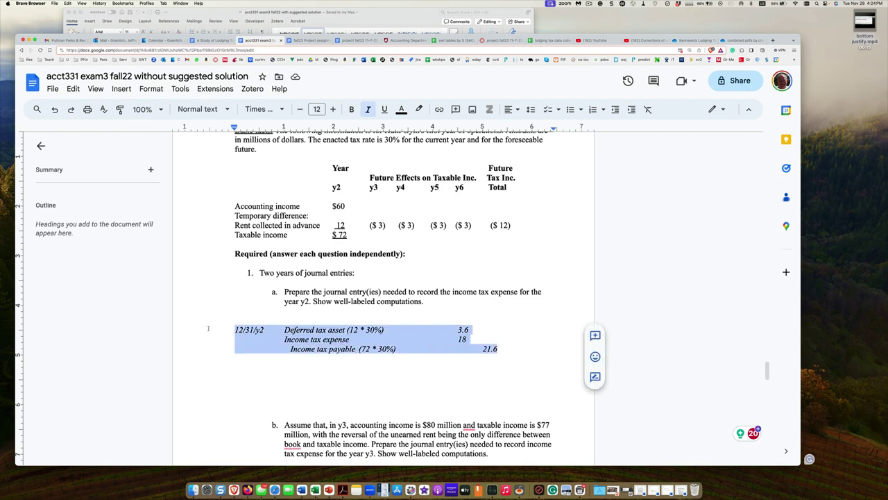
scroll(222, 332, "down", 5)
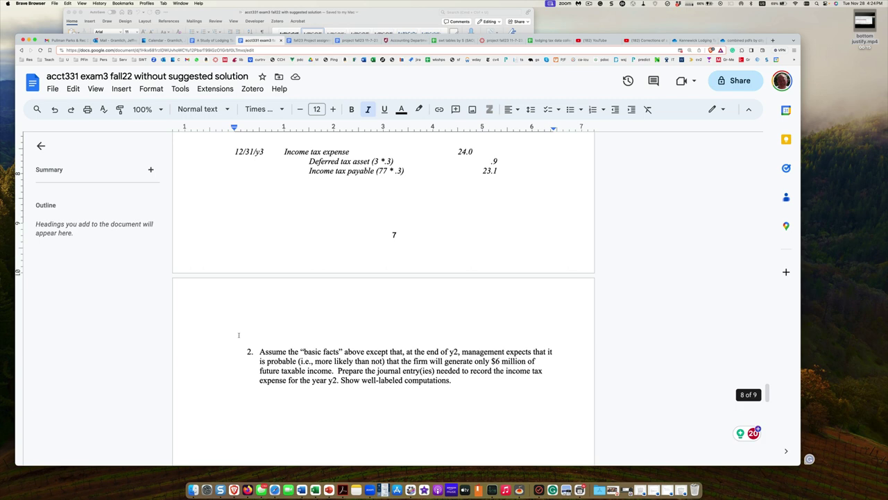
scroll(238, 336, "down", 1)
left_click(252, 367)
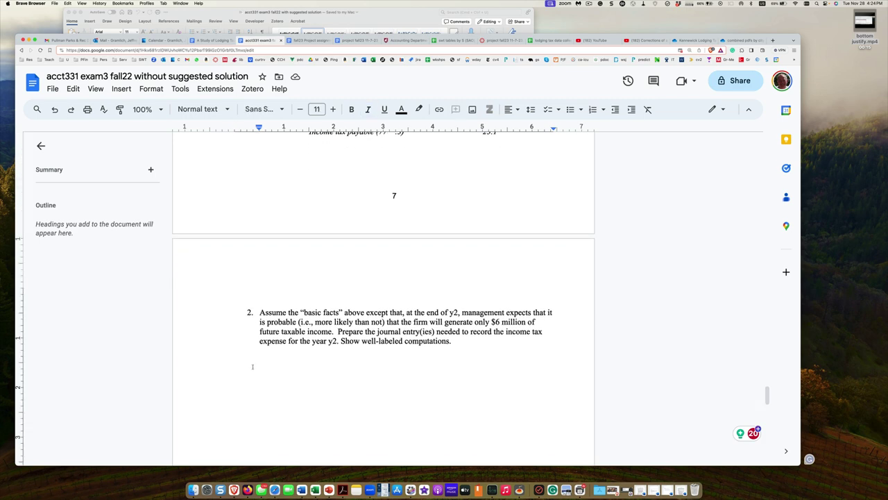
key("super+v")
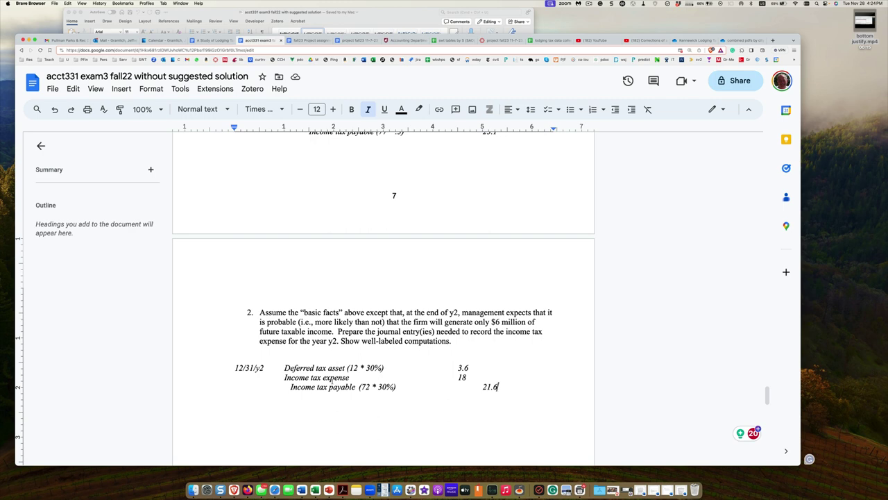
Step: Start a second entry below the copied one in question 2 with the italic date 12/31/y2
scroll(332, 380, "up", 10)
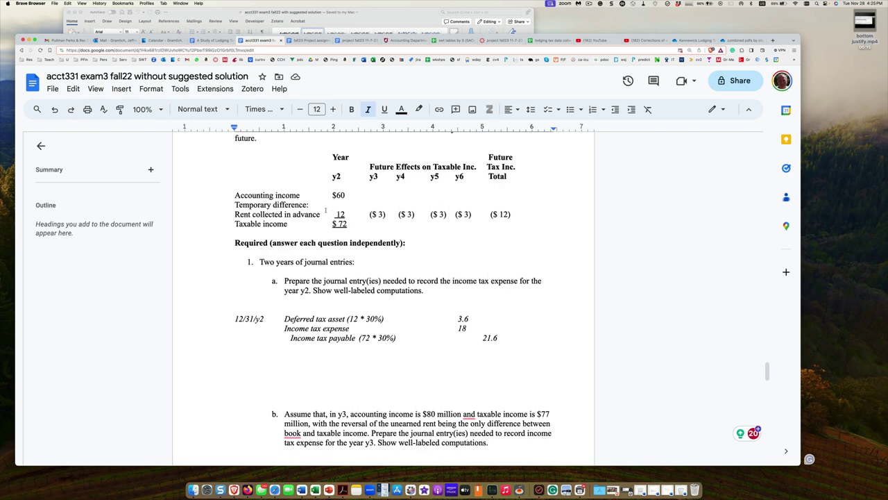
scroll(325, 211, "down", 6)
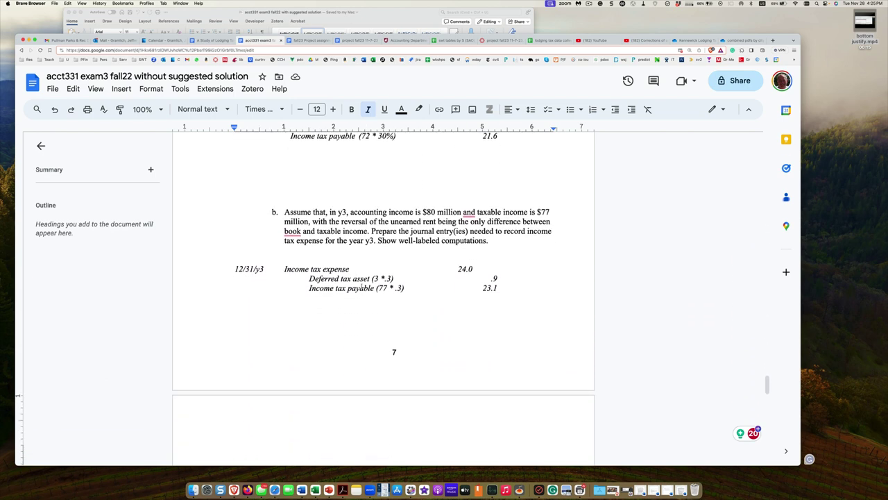
scroll(350, 309, "down", 7)
left_click(339, 334)
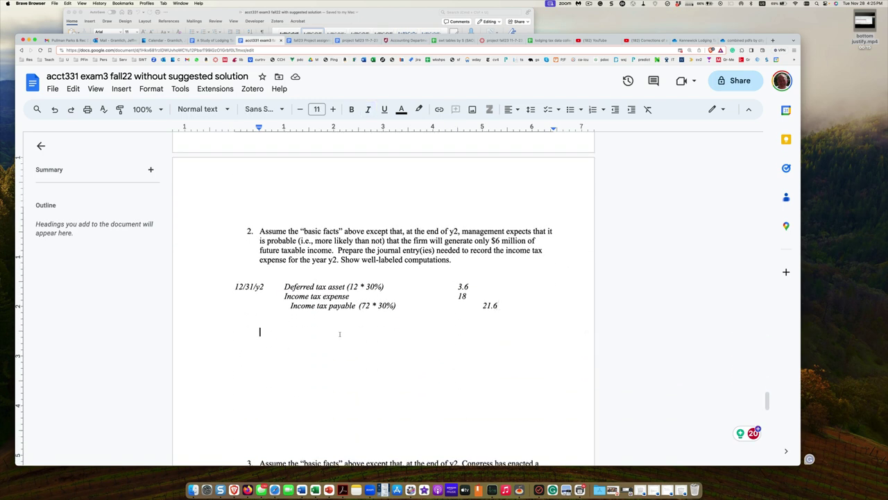
key("BackSpace")
key("super+i")
type("12/31/")
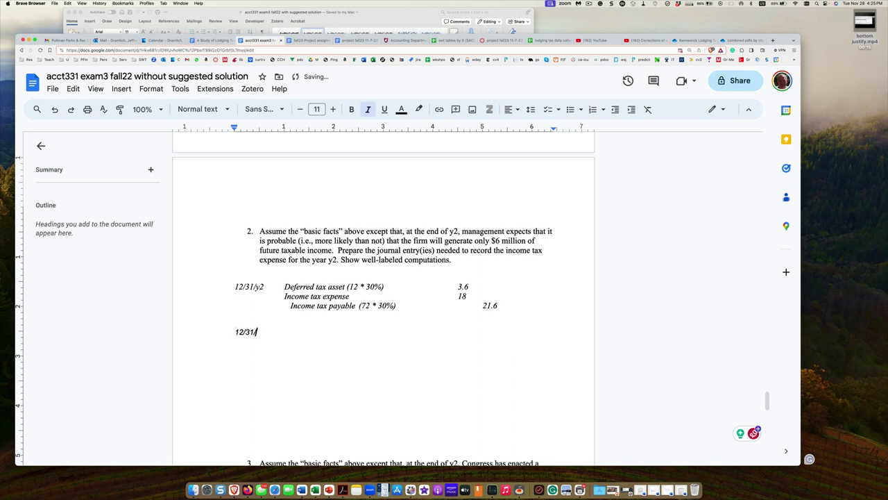
type("y2")
key("Tab")
Step: Add the indented italic credit line "Deferred tax asset valuation allowance" directly below the second 12/31/y2 date
key("Return")
key("Tab")
key("Tab")
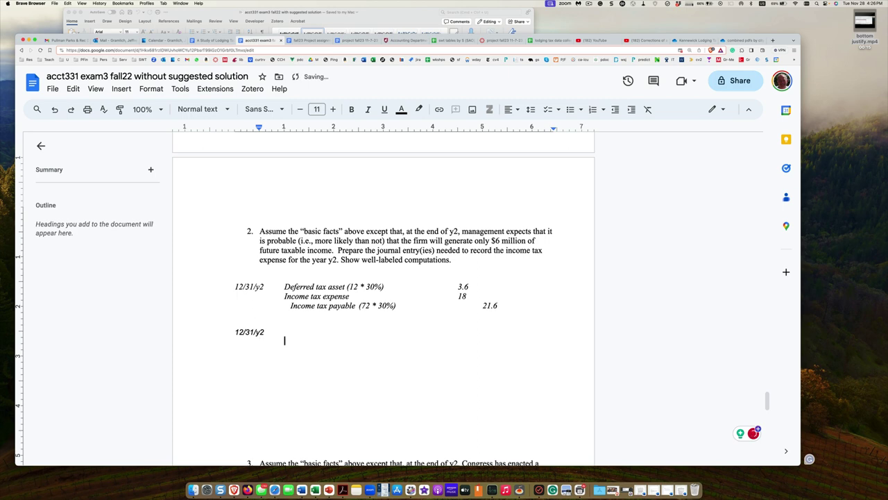
key("Tab")
key("super+i")
type("D")
key("BackSpace")
type("Deferred")
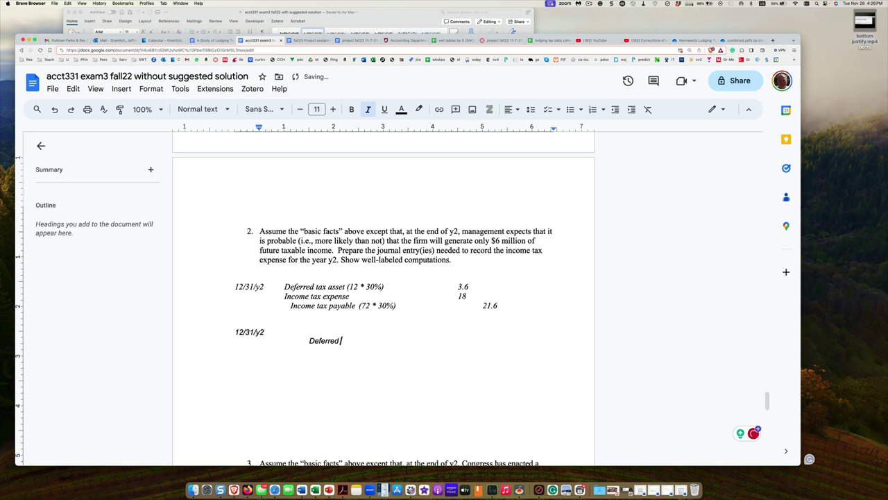
type(" tax asset valuation allowance")
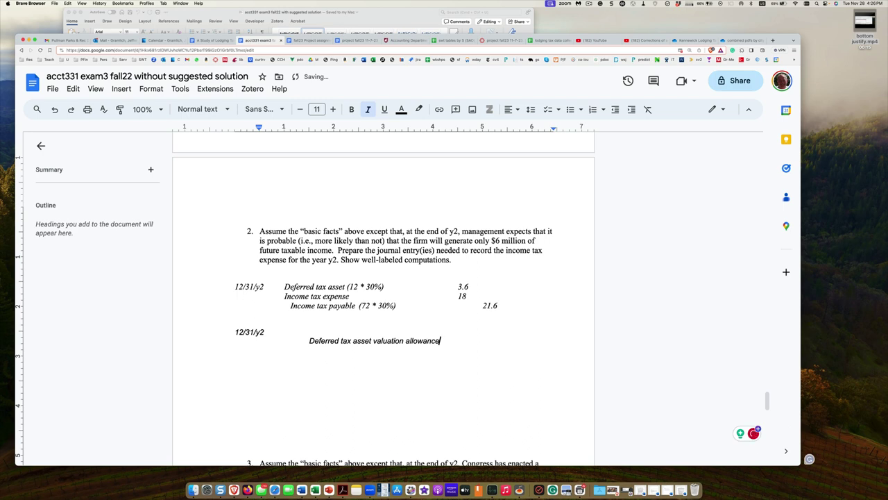
Step: Write the computation "(6m * .3)" on the line below the valuation allowance, aligned with its indent
key("Tab")
key("Tab")
key("Return")
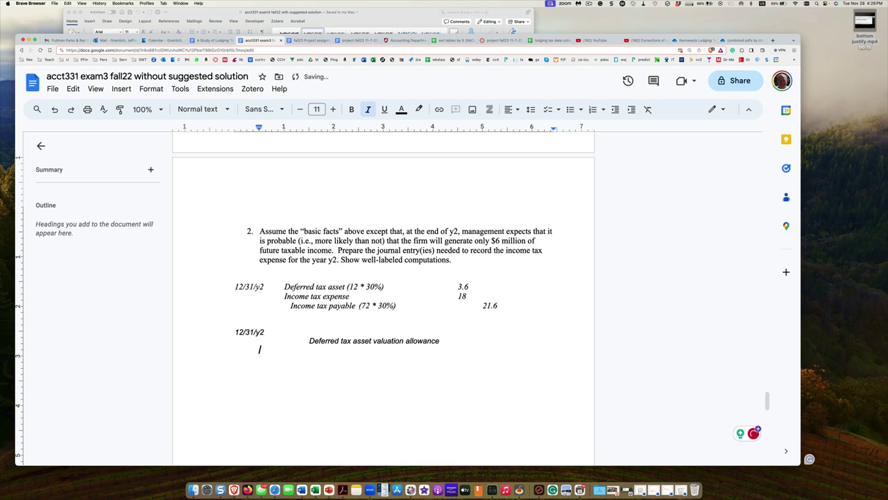
key("Tab")
key("Tab")
type("(6m * .3)")
Step: Enter 1.8m as the credit amount for the deferred tax asset valuation allowance
key("Up")
key("alt+Right")
key("alt+Right")
key("alt+Right")
key("alt+Right")
key("Tab")
key("Tab")
type("1.8m")
Step: Enter the debit "Income tax expense" for 1.8 on the second 12/31/y2 line, aligned with the debit amounts above
left_click(284, 332)
type("In")
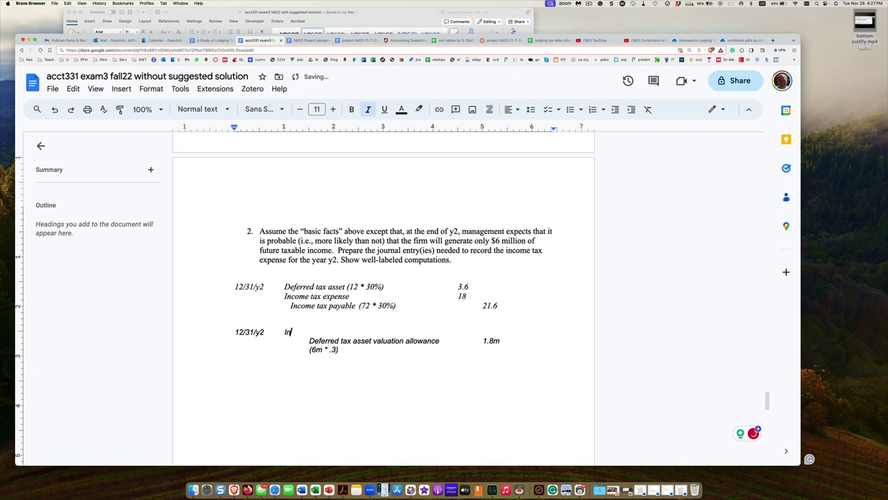
type("come tax expense")
key("Tab")
key("Tab")
key("Tab")
key("Tab")
key("Tab")
key("Tab")
key("BackSpace")
type("1.8")
Step: Remove the "m" from the valuation allowance credit amount so it reads 1.8
key("Down")
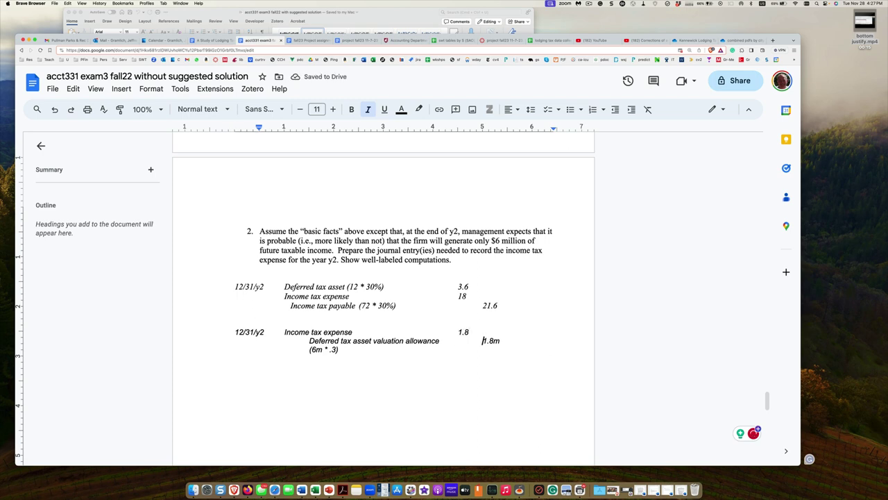
key("Right")
key("Right")
key("Right")
key("Right")
key("BackSpace")
Step: Delete the surplus blank lines between the valuation allowance entry and question 3
left_click(260, 366)
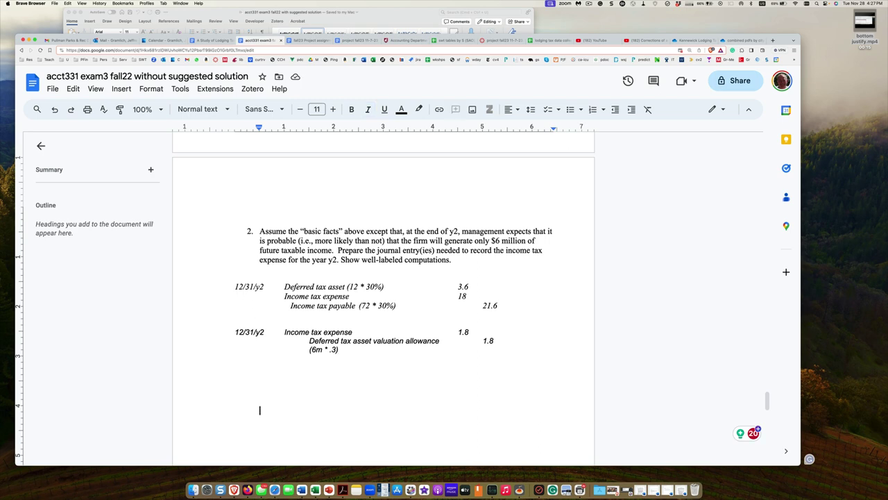
key("Delete")
key("Delete")
key("Delete")
key("Delete")
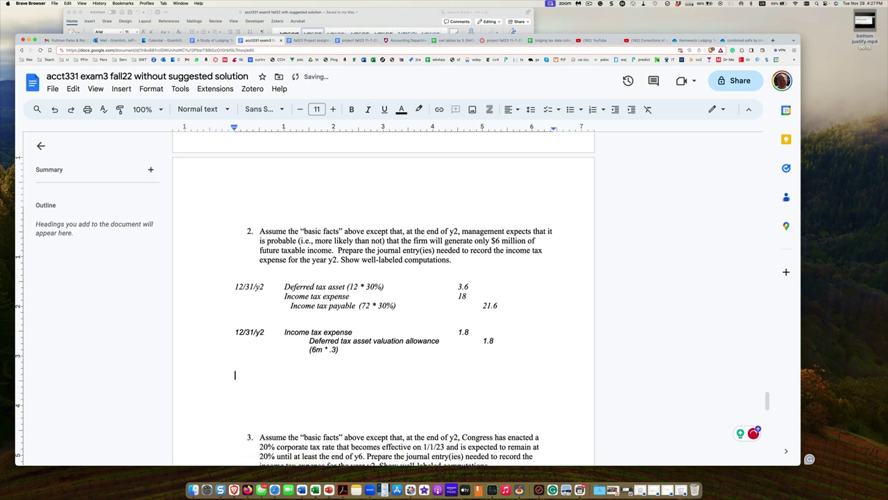
key("Down")
key("Down")
key("Down")
key("Down")
key("Down")
key("Down")
key("Down")
key("Down")
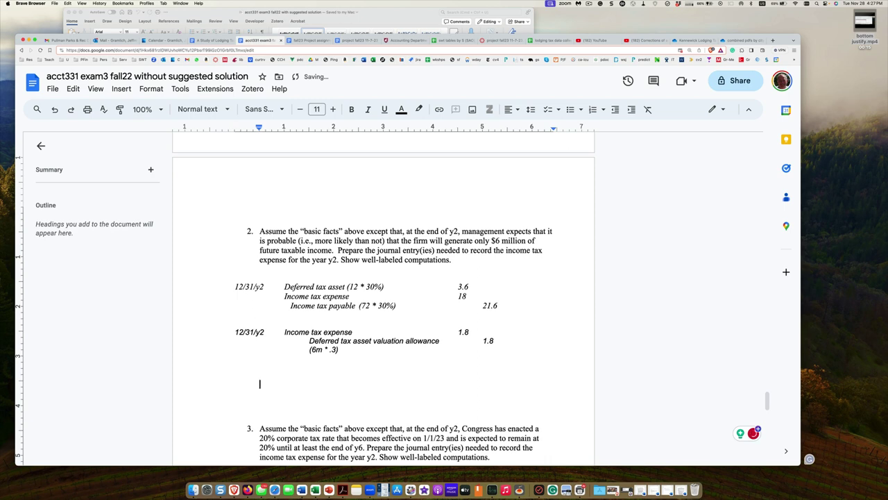
key("Down")
key("Down")
key("Down")
key("Down")
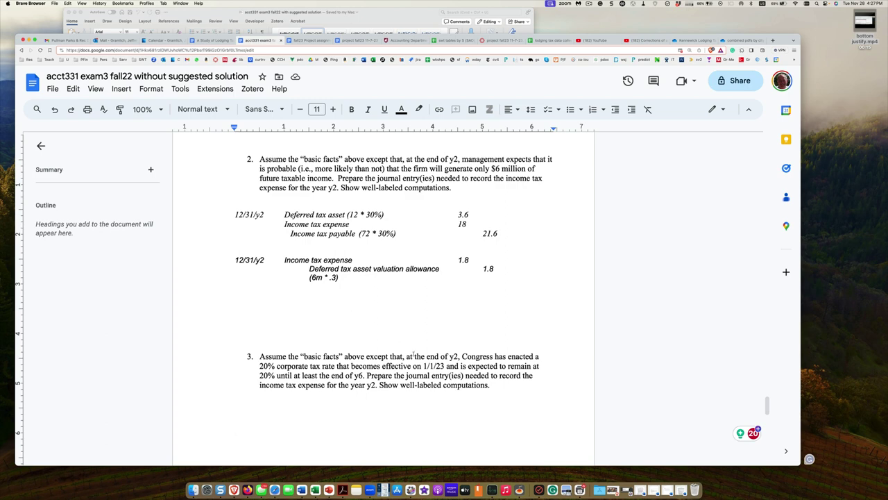
Step: Change the effective date of the 20% tax rate in question 3 to 1/1/y3
left_click(443, 365)
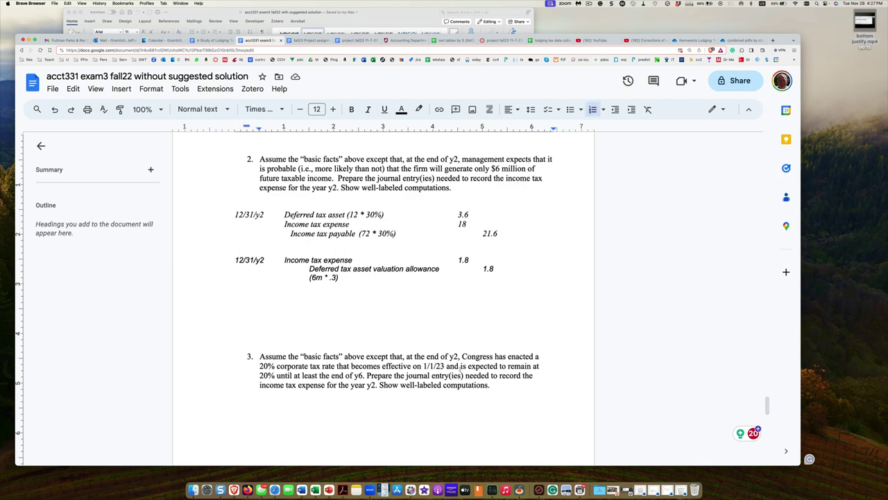
key("BackSpace")
key("BackSpace")
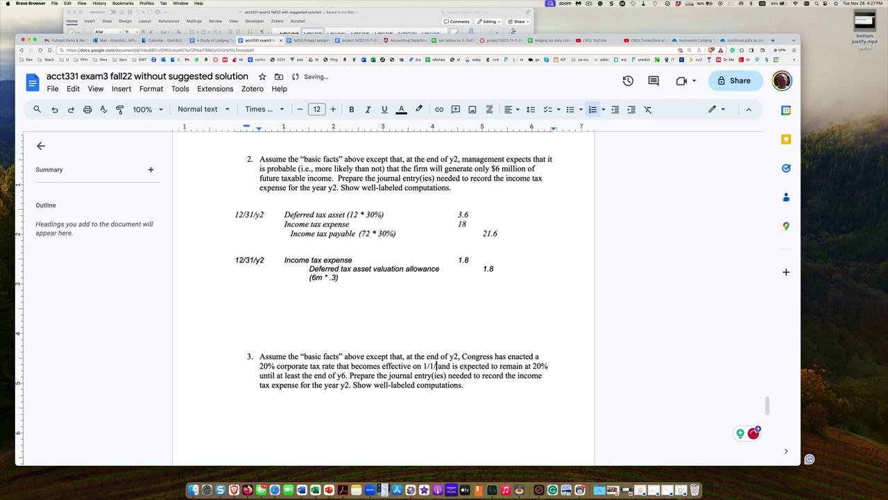
type("y")
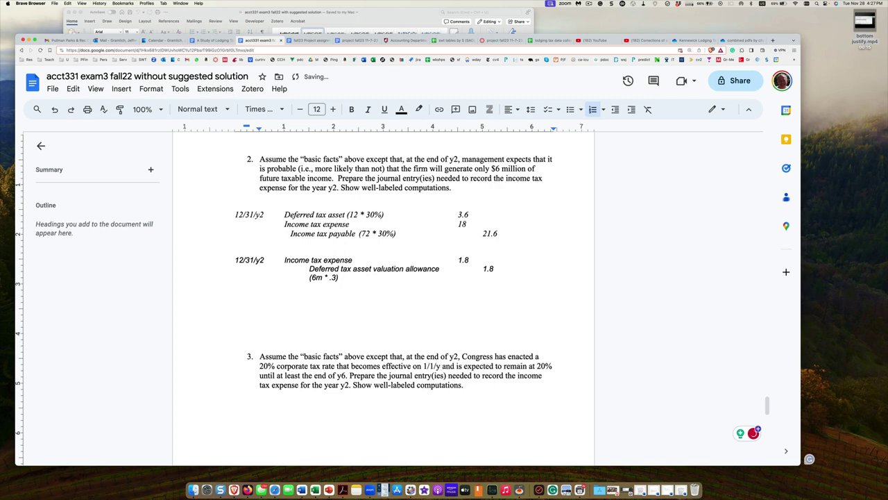
type("3")
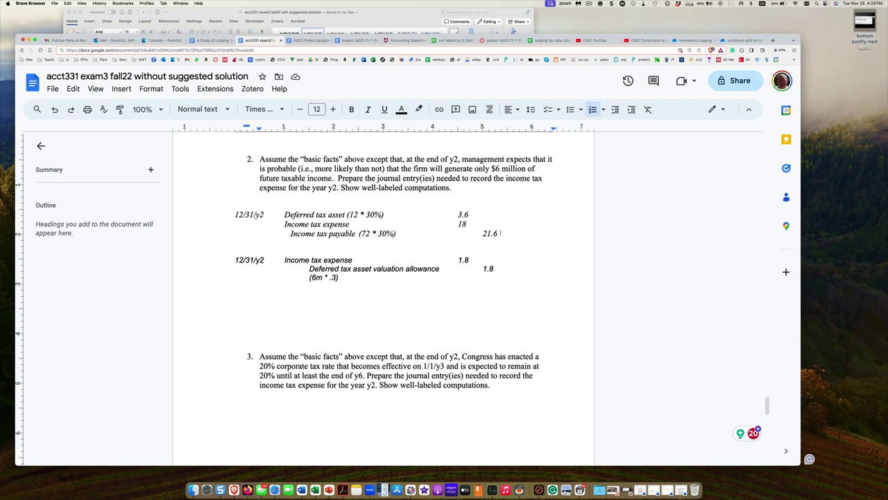
Step: Insert a copy of the three-line 12/31/y2 entry below question 3
left_click_drag(501, 234, 215, 214)
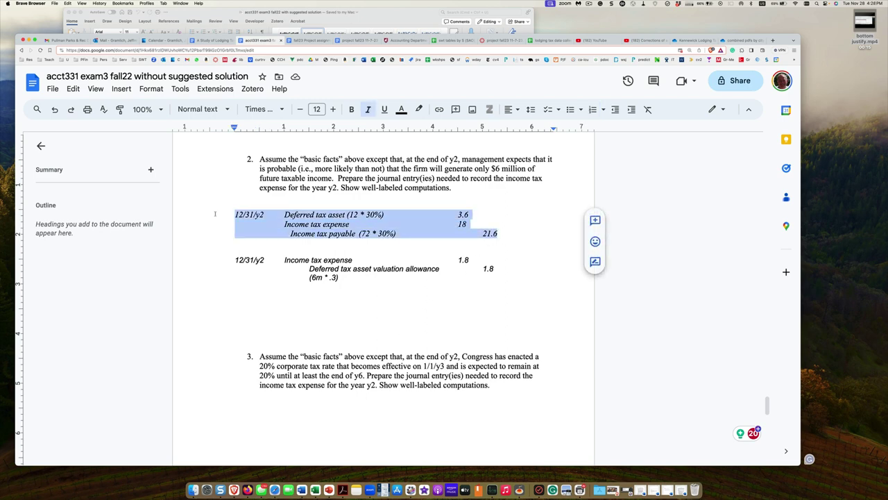
left_click(243, 404)
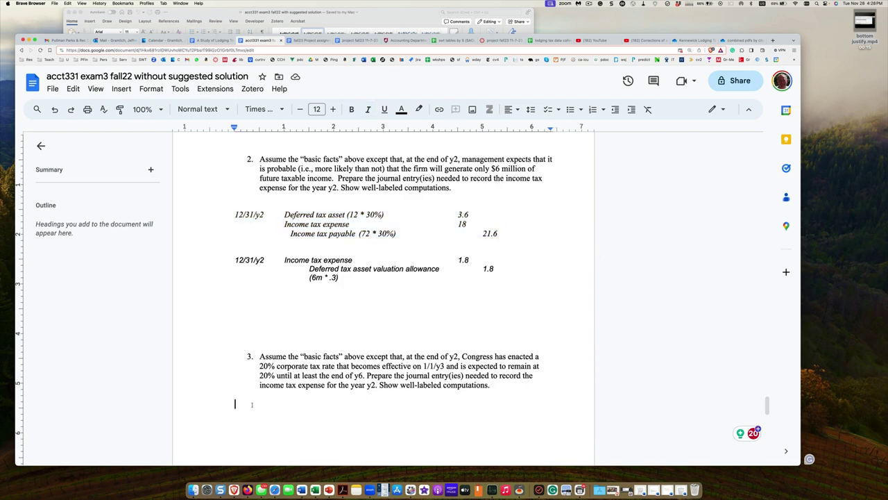
key("super+v")
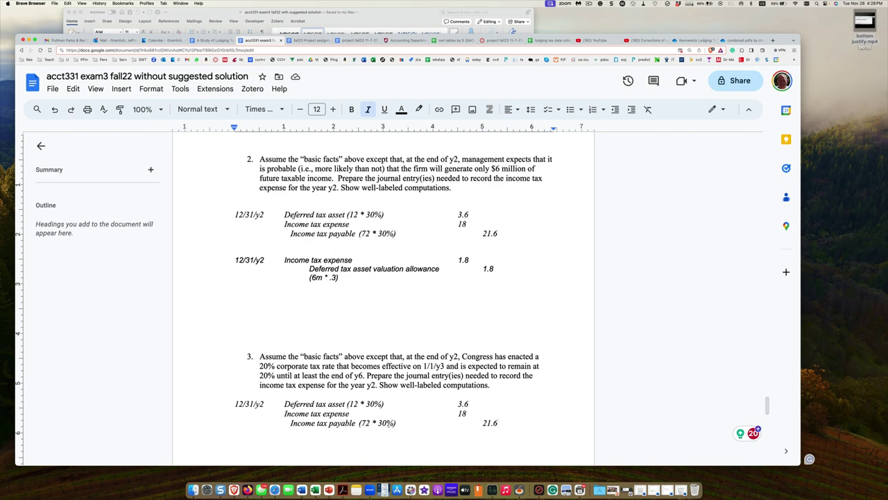
Step: Change the deferred tax asset computation in question 3's entry to 12 * 20% and its amount to 2.4
left_click(372, 404)
key("BackSpace")
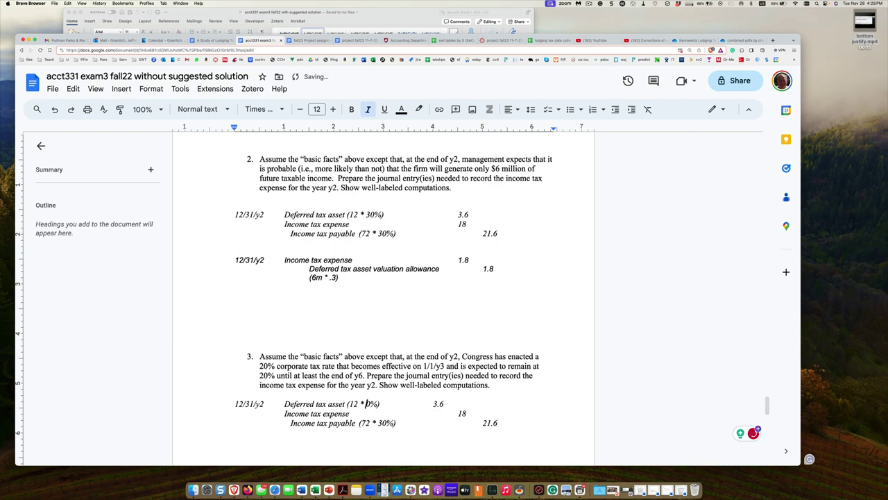
type("2")
key("Right")
key("Right")
key("Right")
key("Right")
key("Right")
key("Right")
key("Right")
key("Right")
key("Right")
key("Right")
key("Left")
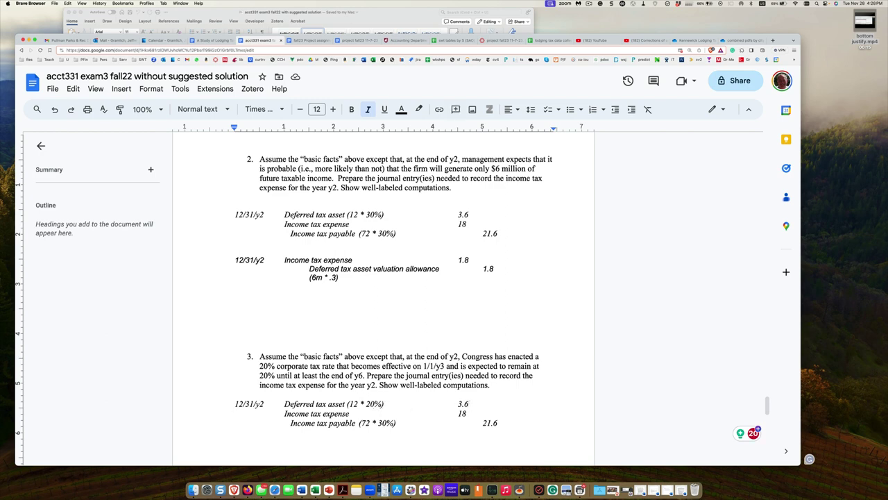
key("BackSpace")
key("BackSpace")
key("BackSpace")
type("2.4")
Step: Set the income tax expense debit in question 3's entry to 19.2
key("BackSpace")
key("BackSpace")
type("19.2")
scroll(426, 412, "down", 5)
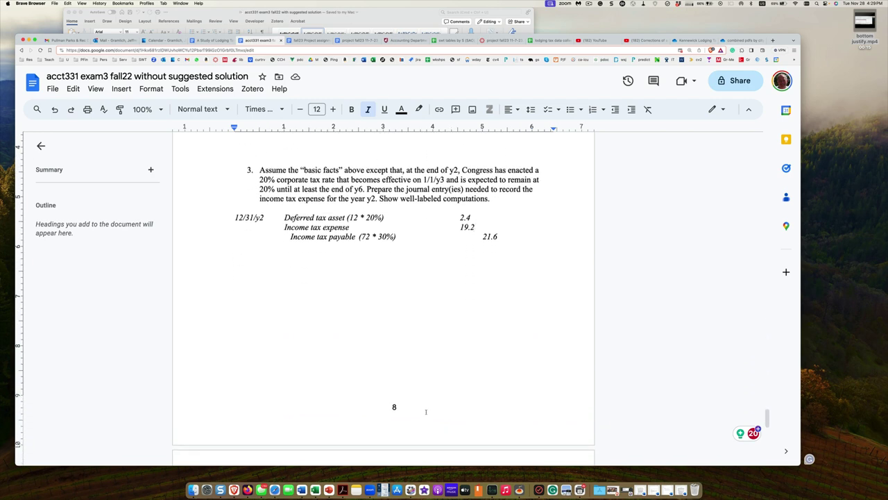